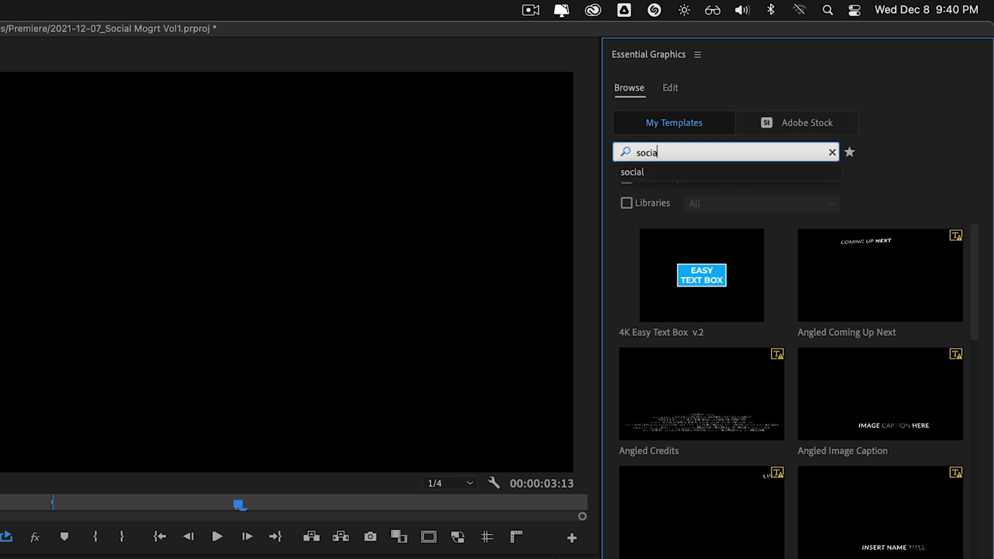
Search My Templates for "social", add the st_Tag template to the sequence and play back its animation
{"action": "key", "text": "Return"}
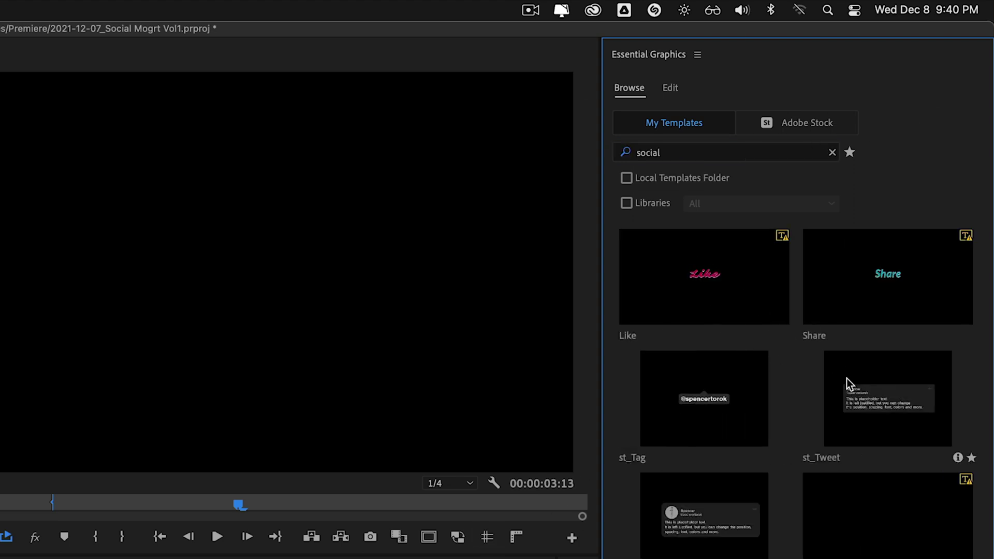
{"action": "left_click", "coordinate": [704, 420]}
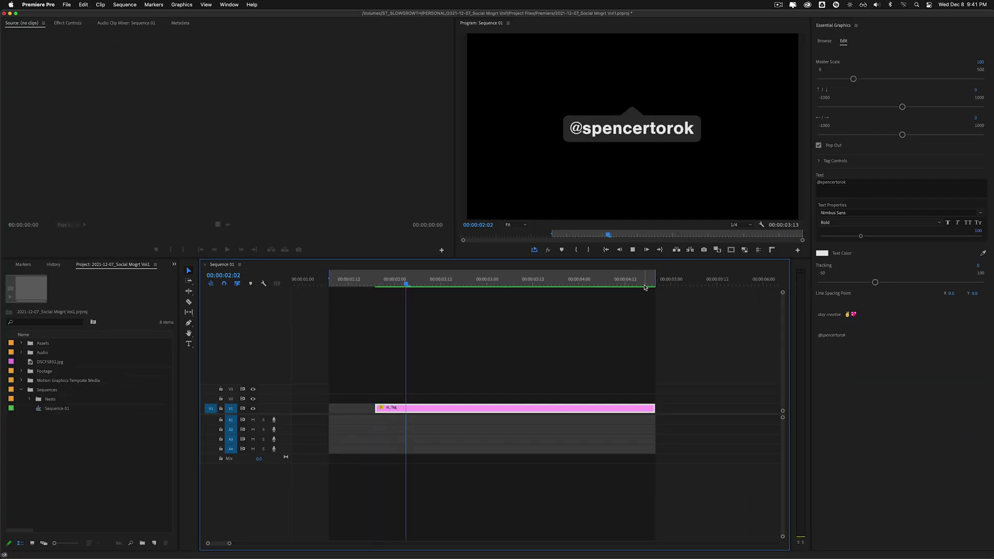
{"action": "key", "text": "space"}
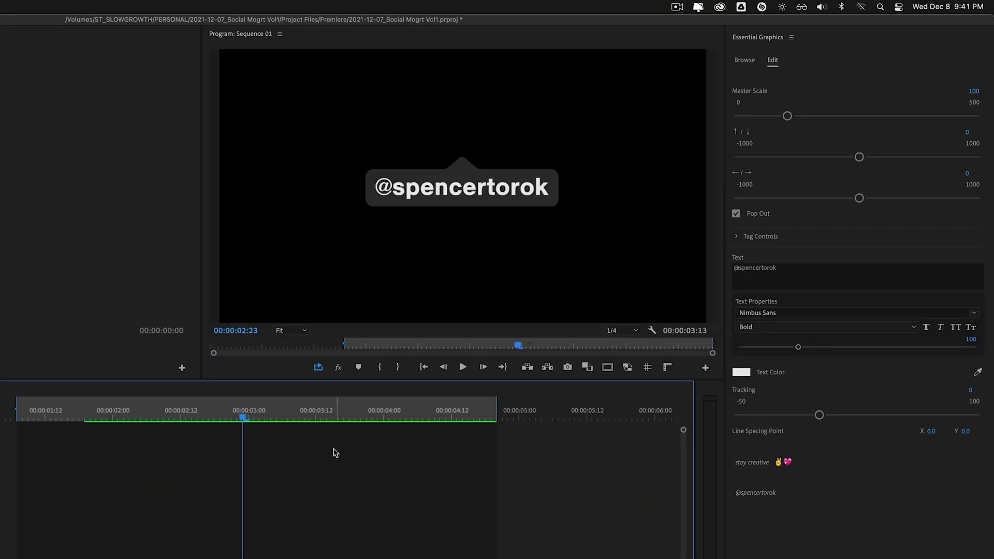
Extend the sequence's out point to about 00:00:06:00 and lengthen the st_Tag clip to about 00:00:05:16
{"action": "left_click_drag", "start_coordinate": [570, 282], "coordinate": [626, 285]}
{"action": "left_click_drag", "start_coordinate": [452, 421], "coordinate": [665, 411]}
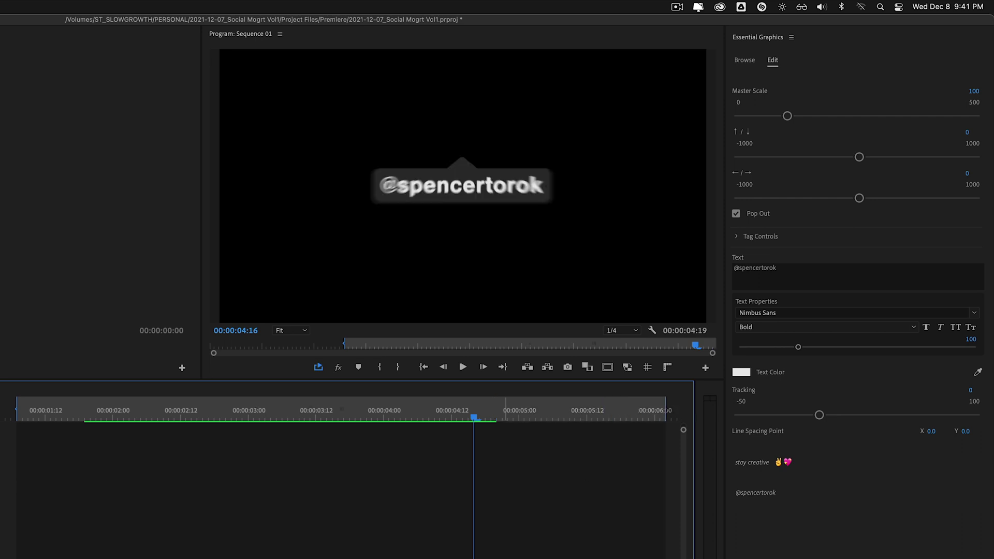
{"action": "left_click_drag", "start_coordinate": [496, 558], "coordinate": [609, 558]}
Turn off Pop Out for the st_Tag graphic and scrub through the end of its clip
{"action": "left_click_drag", "start_coordinate": [472, 418], "coordinate": [542, 416]}
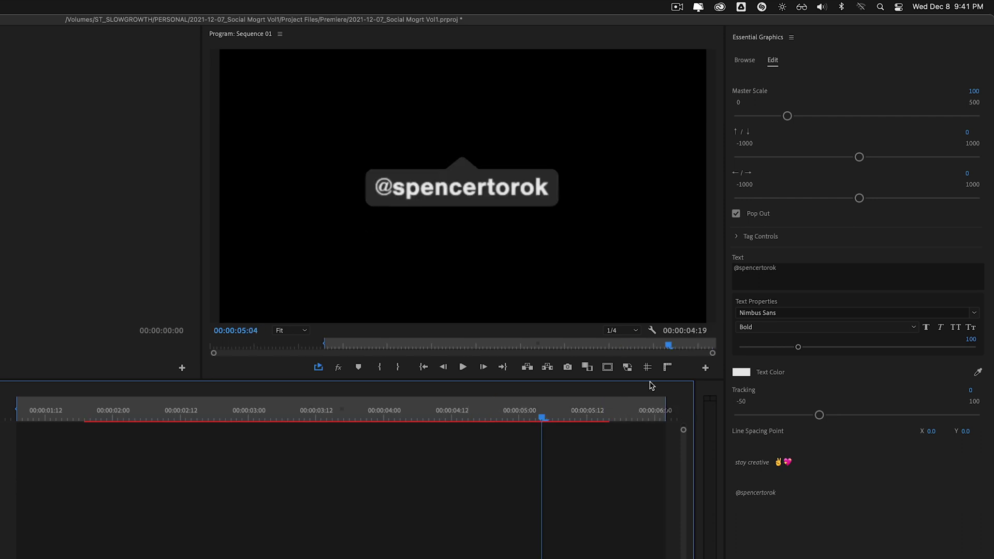
{"action": "left_click", "coordinate": [736, 214]}
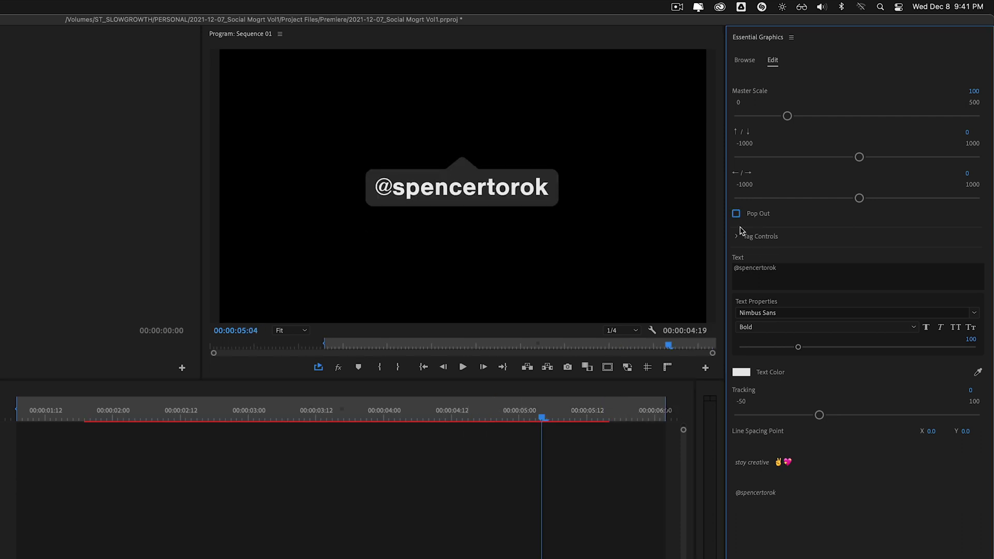
{"action": "left_click_drag", "start_coordinate": [553, 417], "coordinate": [598, 417]}
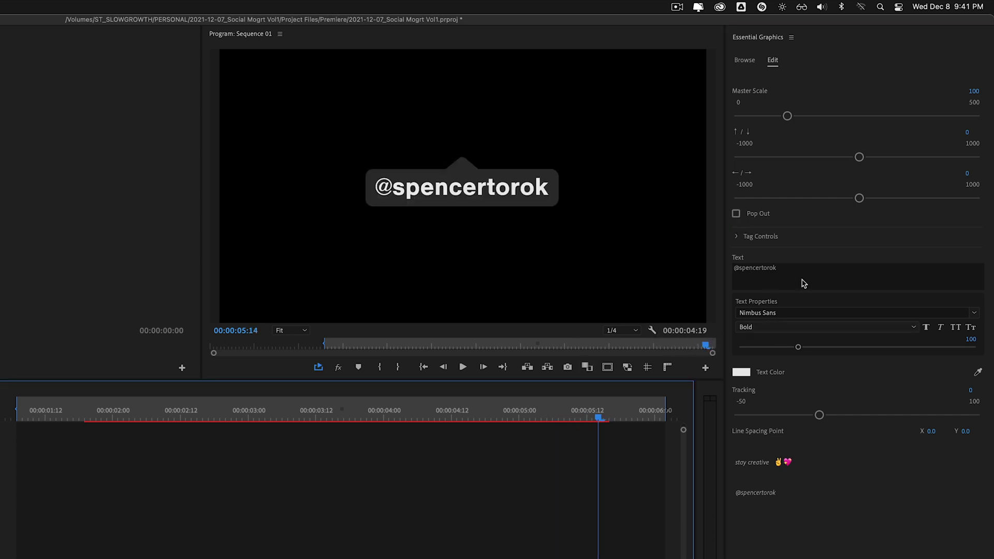
Adjust the tag's shape: opacity about 84, box round corners about 56, and the point shifted horizontally
{"action": "left_click", "coordinate": [737, 237]}
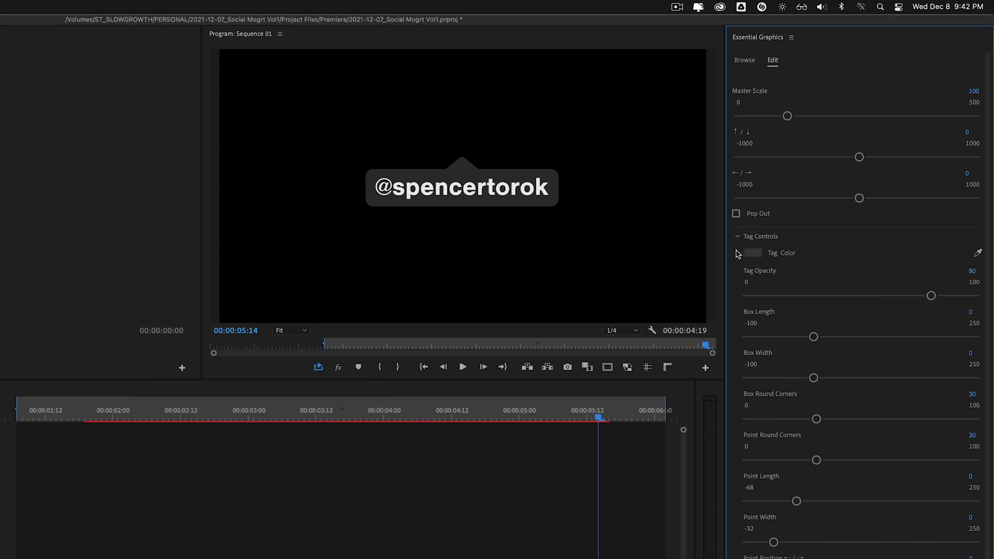
{"action": "mouse_move", "coordinate": [927, 303]}
{"action": "left_mouse_down"}
{"action": "mouse_move", "coordinate": [795, 300]}
{"action": "mouse_move", "coordinate": [937, 298]}
{"action": "left_mouse_up"}
{"action": "left_click_drag", "start_coordinate": [817, 419], "coordinate": [881, 419]}
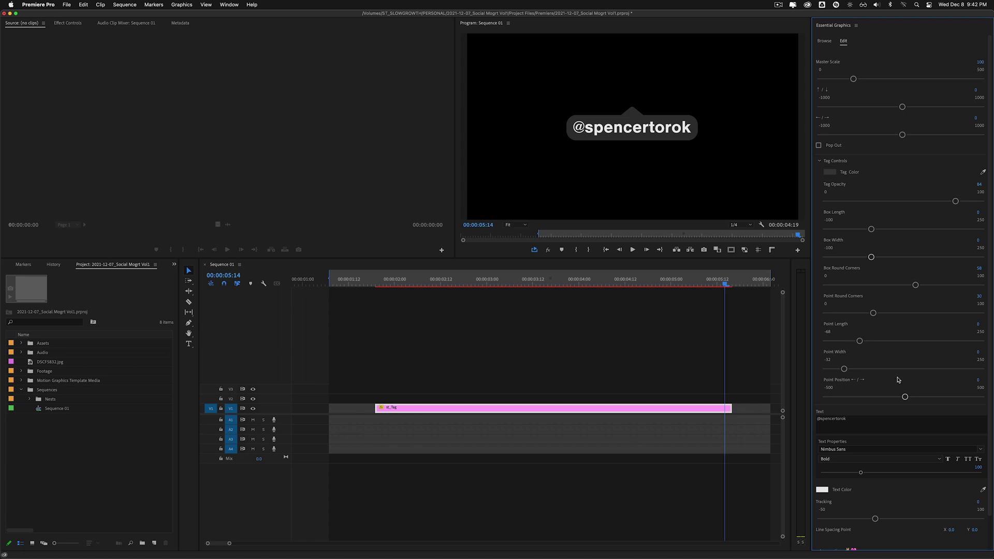
{"action": "left_click_drag", "start_coordinate": [905, 398], "coordinate": [865, 398]}
{"action": "left_click_drag", "start_coordinate": [865, 398], "coordinate": [936, 398]}
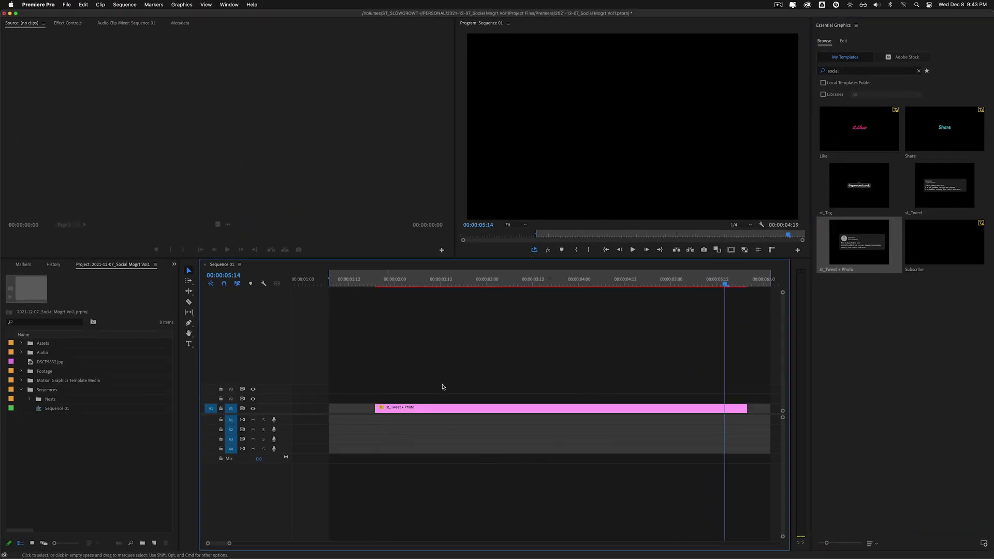
In the st_Tweet + Photo clip, replace the top name with the account handle and switch off the Username line
{"action": "left_click", "coordinate": [479, 413]}
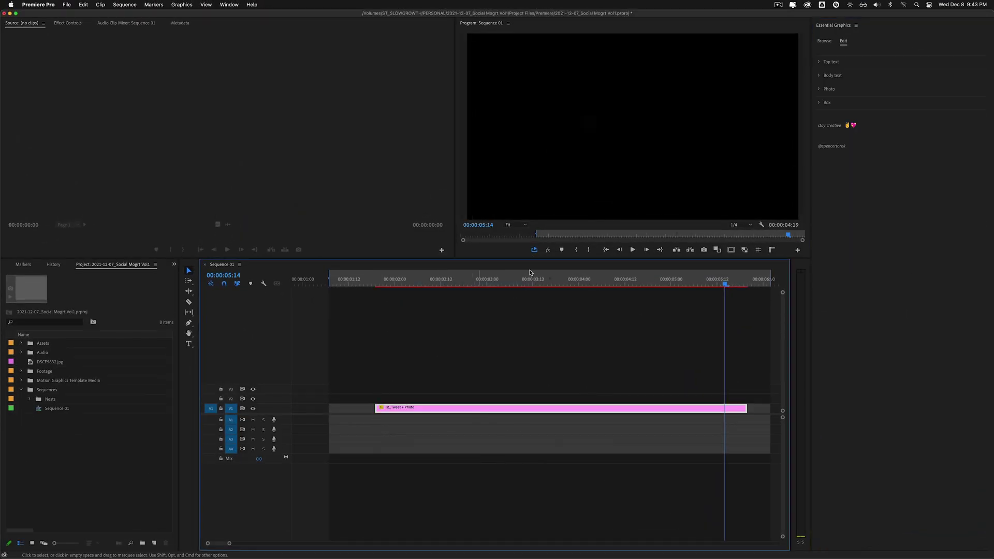
{"action": "left_click_drag", "start_coordinate": [621, 279], "coordinate": [373, 295]}
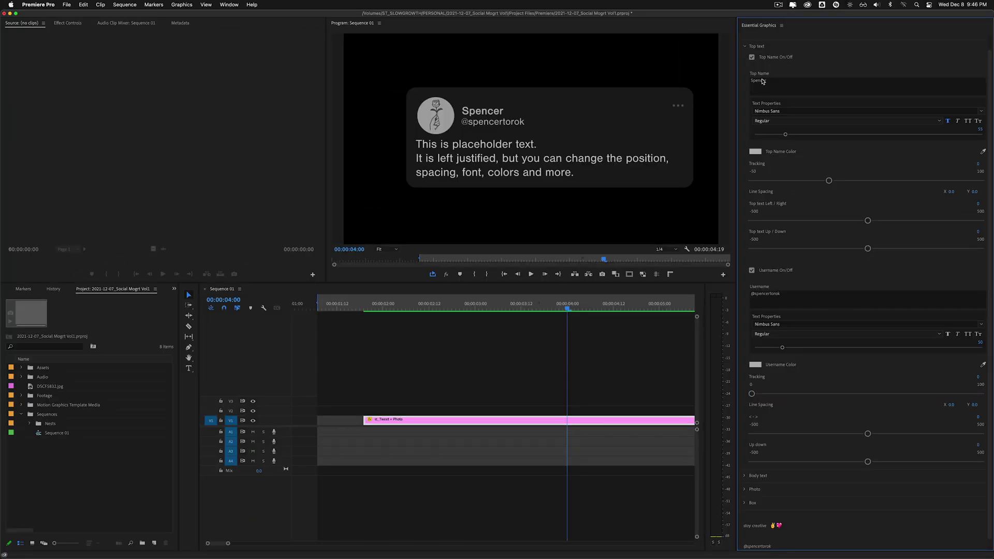
{"action": "left_click", "coordinate": [751, 57]}
{"action": "left_click", "coordinate": [752, 58]}
{"action": "left_click", "coordinate": [771, 84]}
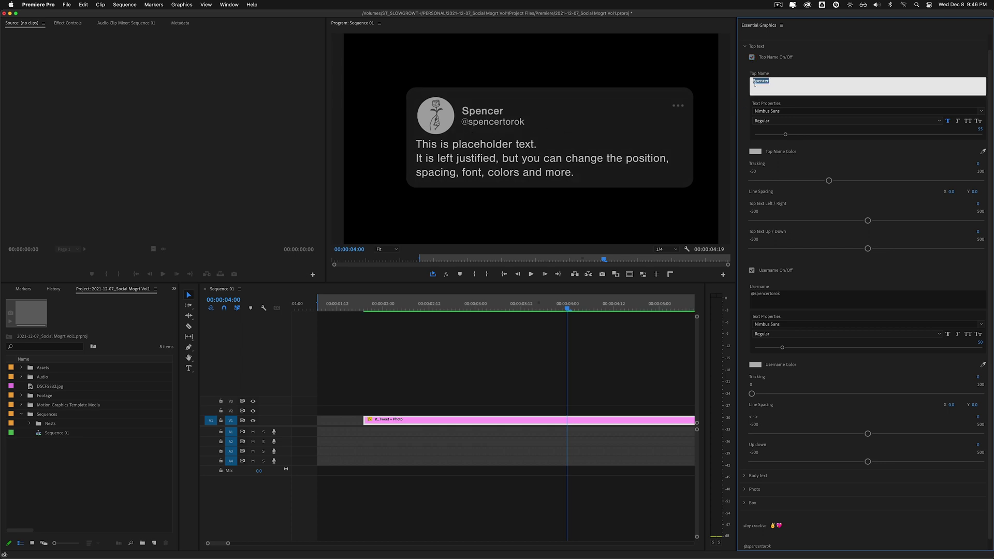
{"action": "left_click", "coordinate": [752, 271]}
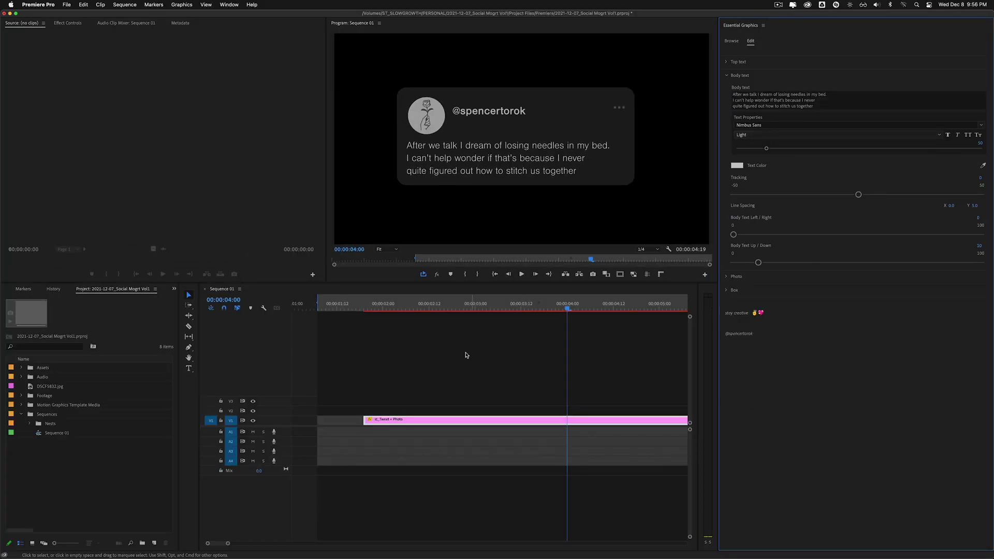
Set the Y line spacing of the tweet's body text to 1.0
{"action": "left_click_drag", "start_coordinate": [974, 205], "coordinate": [965, 206]}
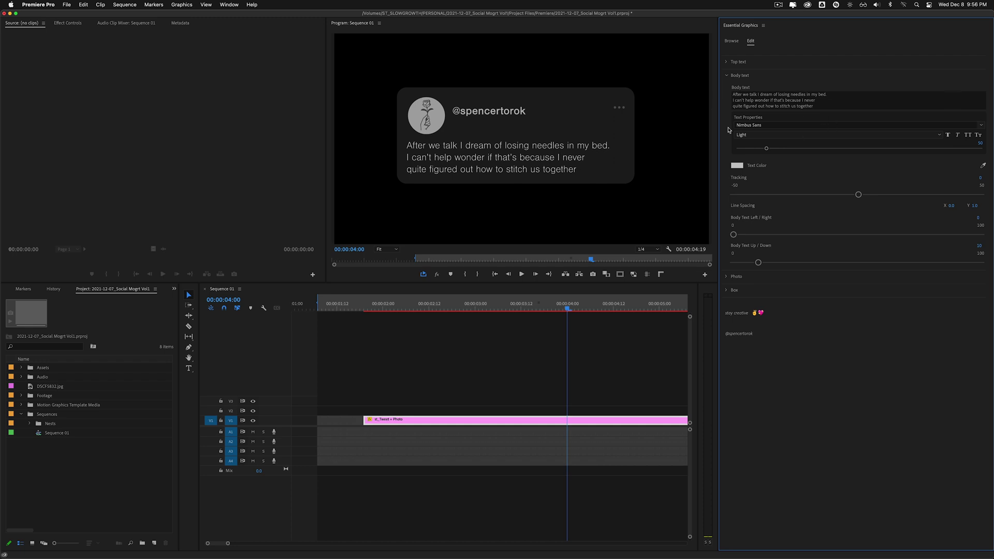
{"action": "left_click", "coordinate": [728, 77]}
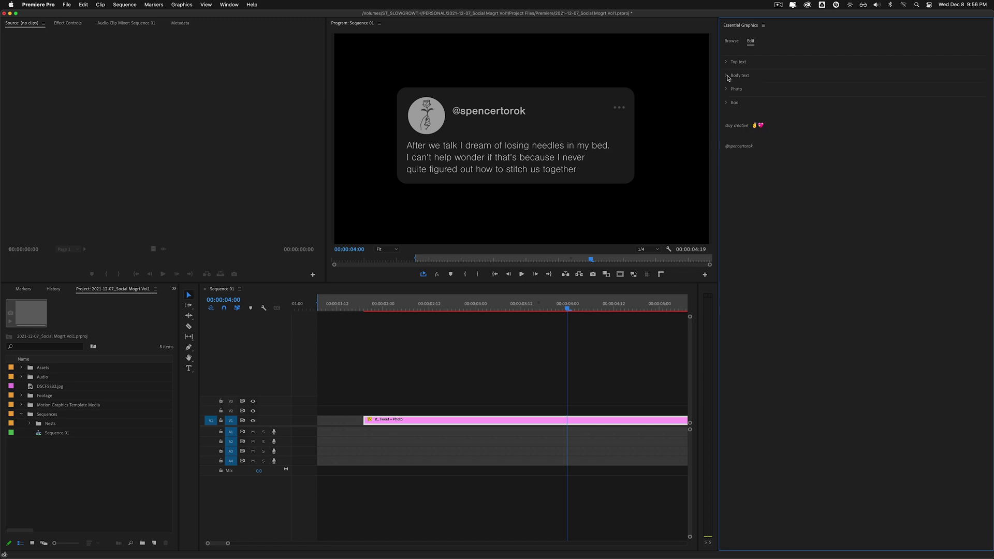
Turn off the tint on the tweet's profile photo
{"action": "left_click", "coordinate": [737, 89]}
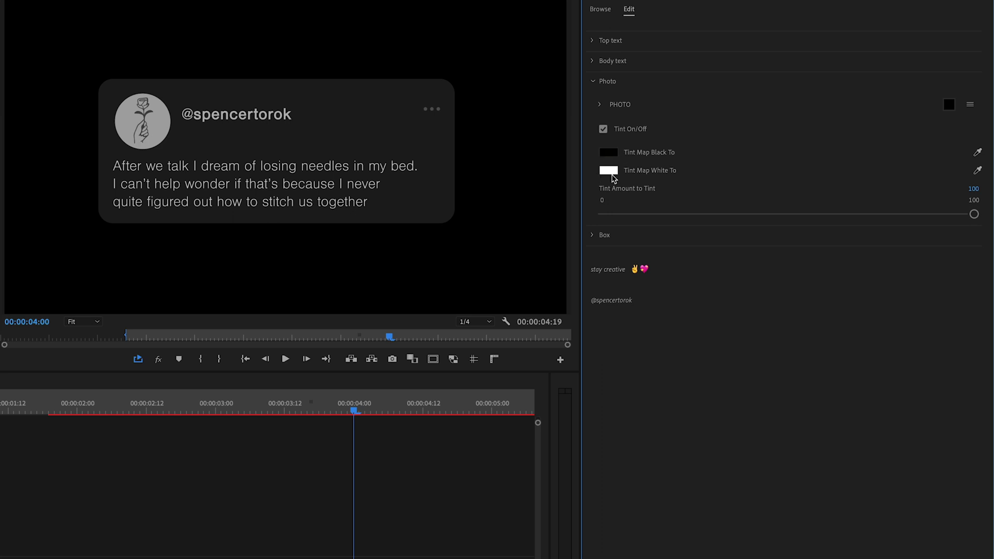
{"action": "mouse_move", "coordinate": [975, 215]}
{"action": "left_mouse_down"}
{"action": "mouse_move", "coordinate": [760, 212]}
{"action": "mouse_move", "coordinate": [974, 215]}
{"action": "left_mouse_up"}
{"action": "left_click", "coordinate": [604, 129]}
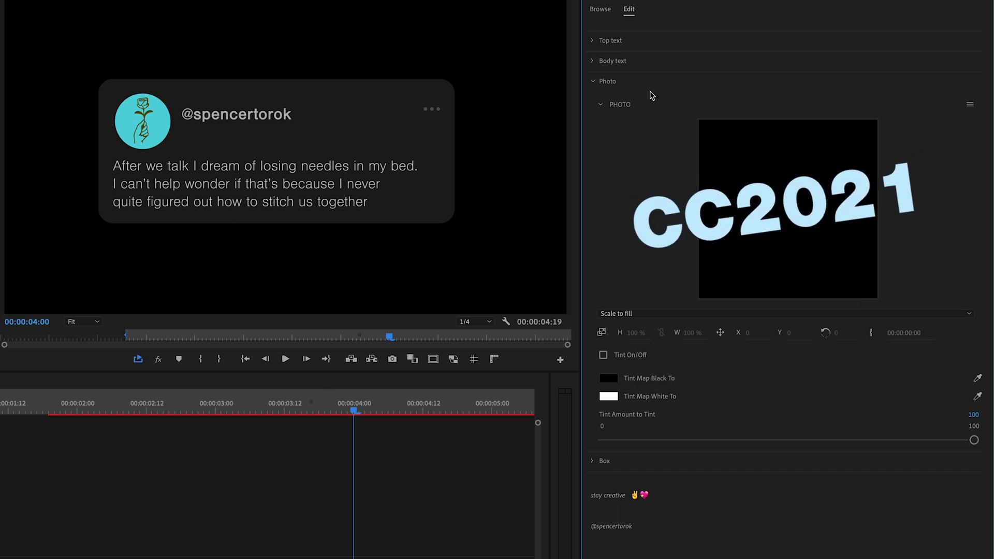
{"action": "left_click", "coordinate": [607, 81]}
Toggle the tweet box's three dots off and back on
{"action": "left_click", "coordinate": [605, 101]}
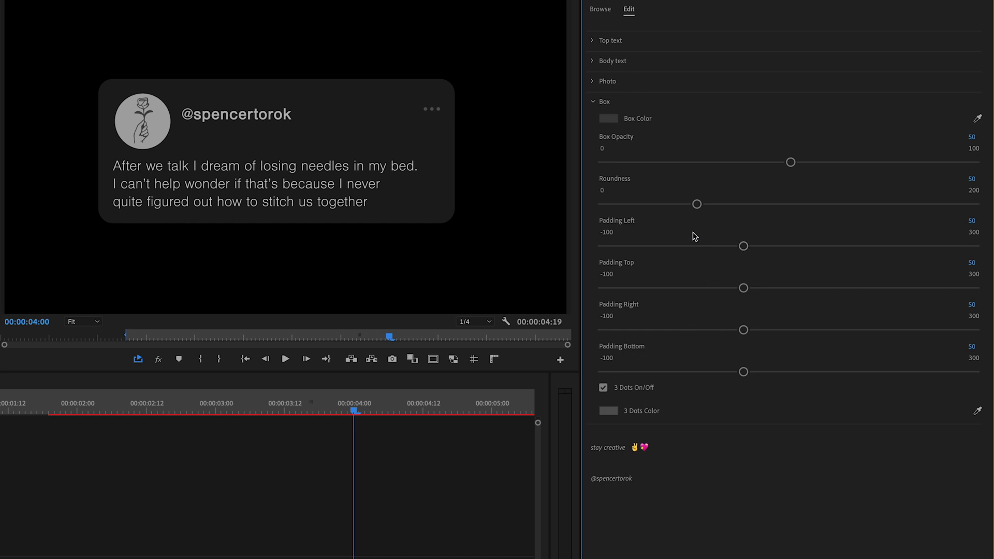
{"action": "left_click", "coordinate": [604, 389]}
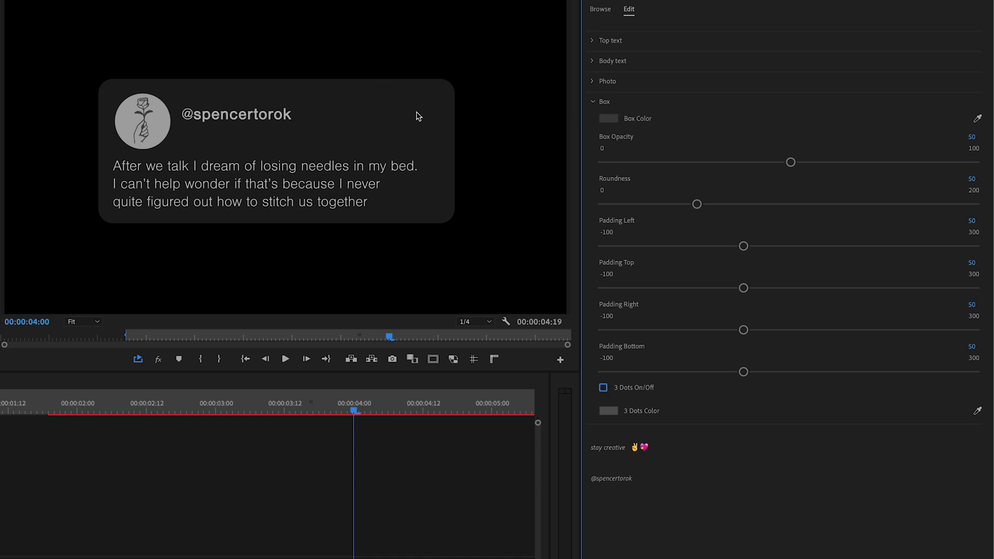
{"action": "left_click", "coordinate": [604, 388]}
{"action": "left_click", "coordinate": [593, 102]}
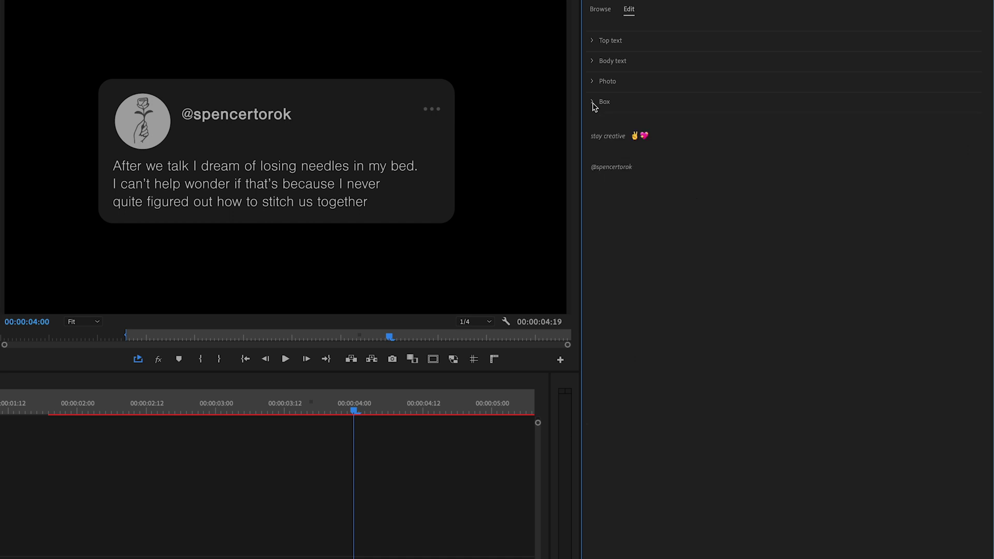
Move the st_Tweet + Photo clip up one track to V2 and fit the whole clip in the timeline view
{"action": "scroll", "coordinate": [422, 505], "scroll_direction": "right", "scroll_amount": 2}
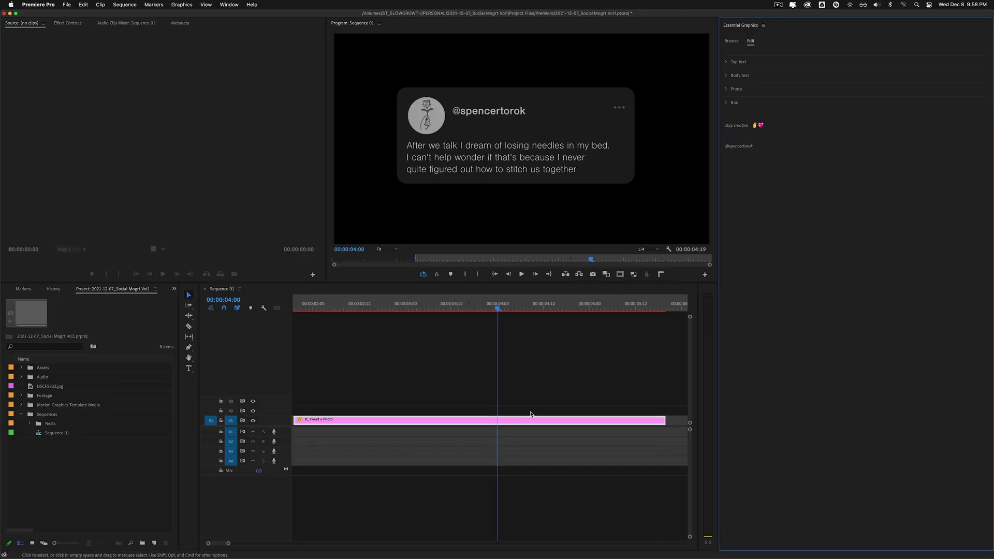
{"action": "left_click", "coordinate": [530, 421]}
{"action": "key", "text": "alt+Up"}
{"action": "scroll", "coordinate": [515, 397], "scroll_direction": "left", "scroll_amount": 2}
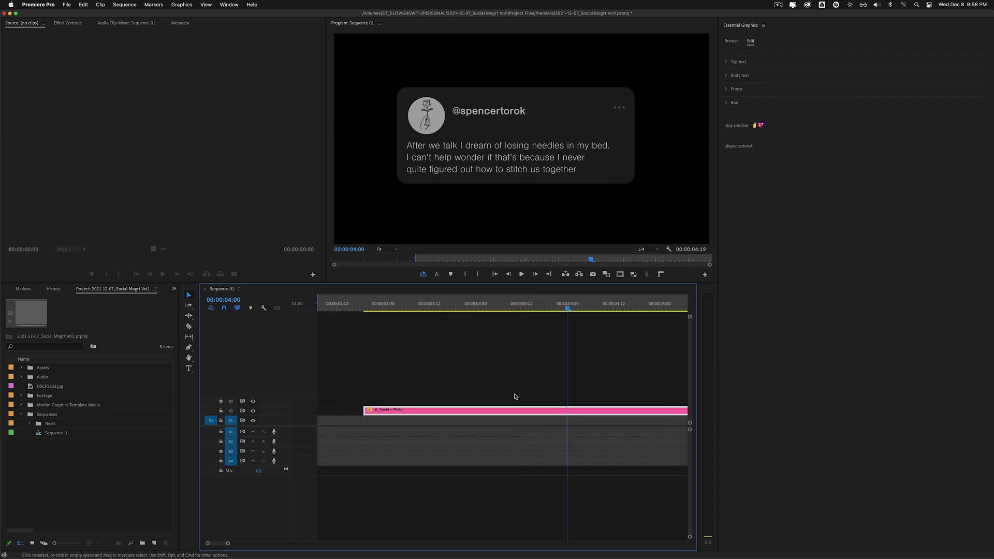
{"action": "scroll", "coordinate": [515, 397], "scroll_direction": "right", "scroll_amount": 2}
{"action": "key", "text": "minus"}
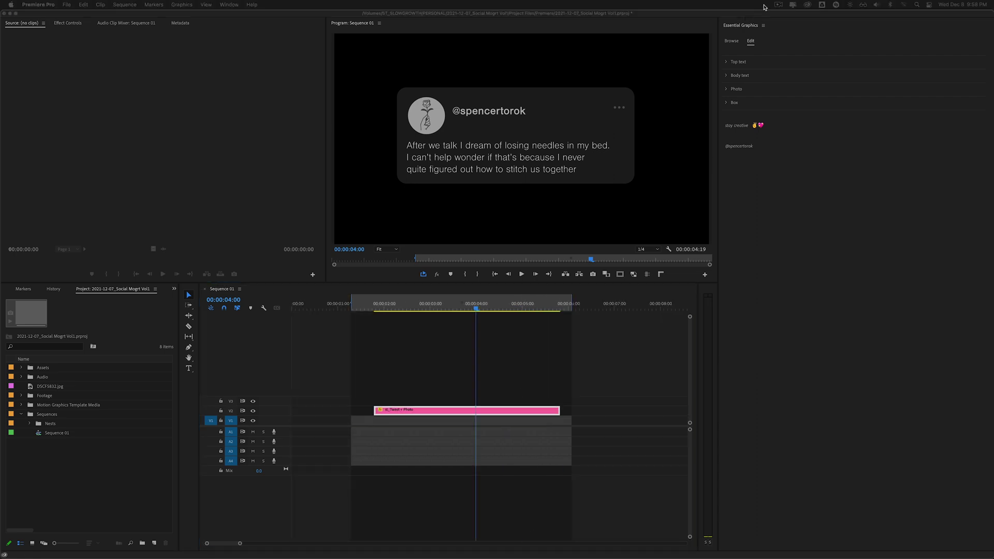
Place the mixkit-blinking-round-lights-with-bokeh-effect-38.mp4 footage on V1 beneath the tweet and set the playhead to 00:00:02:19
{"action": "left_click_drag", "start_coordinate": [765, 7], "coordinate": [444, 429]}
{"action": "left_click", "coordinate": [524, 422]}
{"action": "left_click_drag", "start_coordinate": [523, 422], "coordinate": [499, 422]}
{"action": "left_click_drag", "start_coordinate": [397, 305], "coordinate": [420, 305]}
Set the box opacity of the st_Tweet + Photo graphic to 90
{"action": "left_click", "coordinate": [507, 409]}
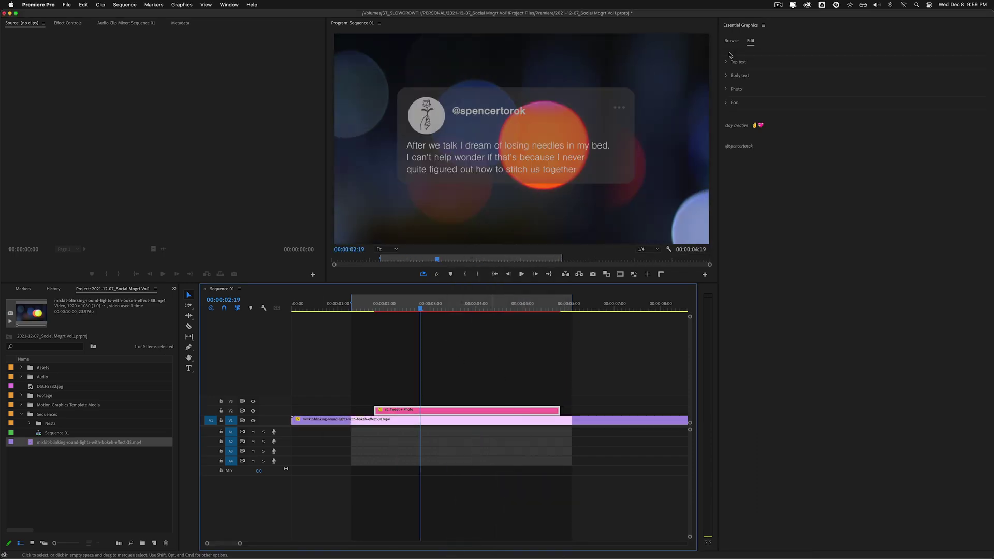
{"action": "left_click", "coordinate": [734, 102]}
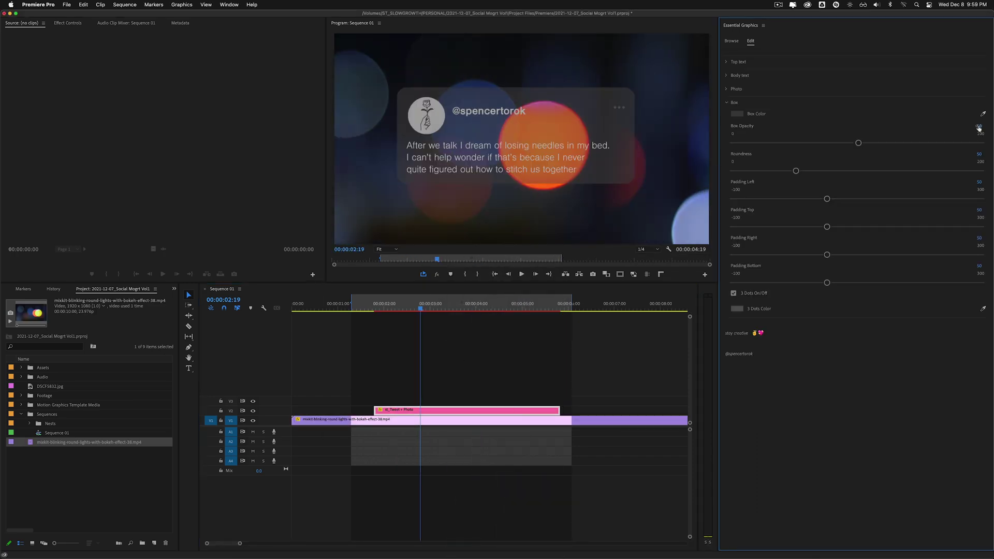
{"action": "key", "text": "Return"}
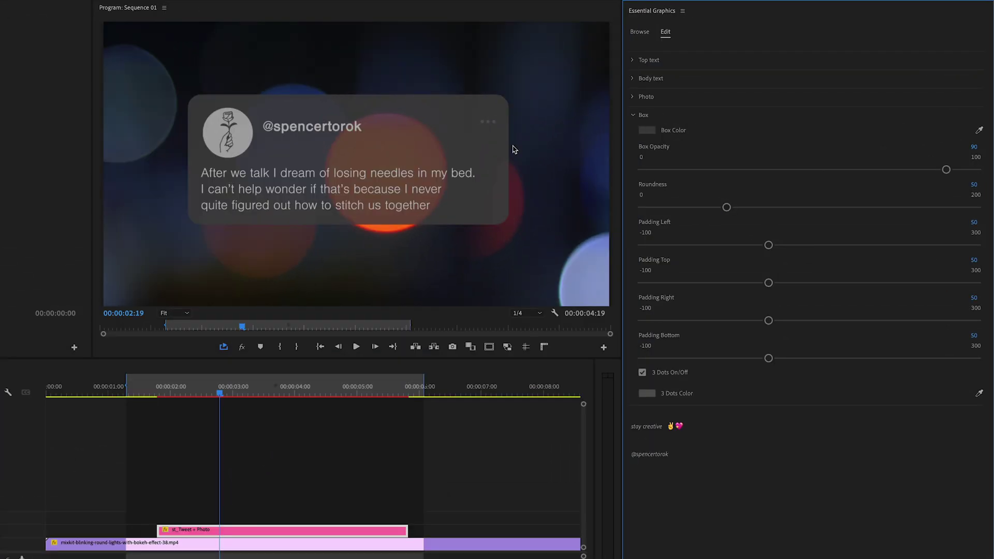
Change the tweet's body text color to white (FFFFFF)
{"action": "left_click", "coordinate": [633, 79]}
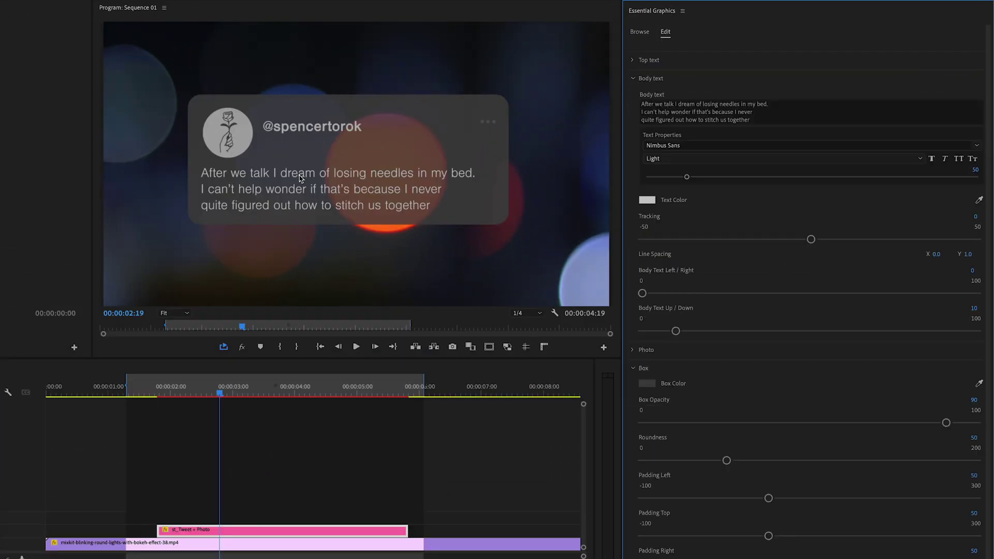
{"action": "left_click", "coordinate": [651, 201]}
{"action": "left_click_drag", "start_coordinate": [270, 380], "coordinate": [127, 530]}
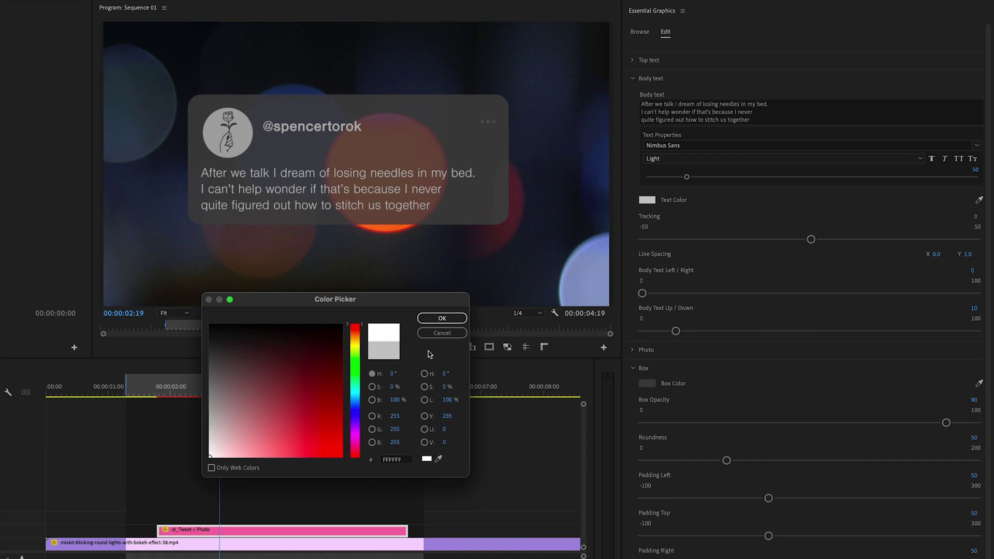
{"action": "left_click", "coordinate": [441, 318]}
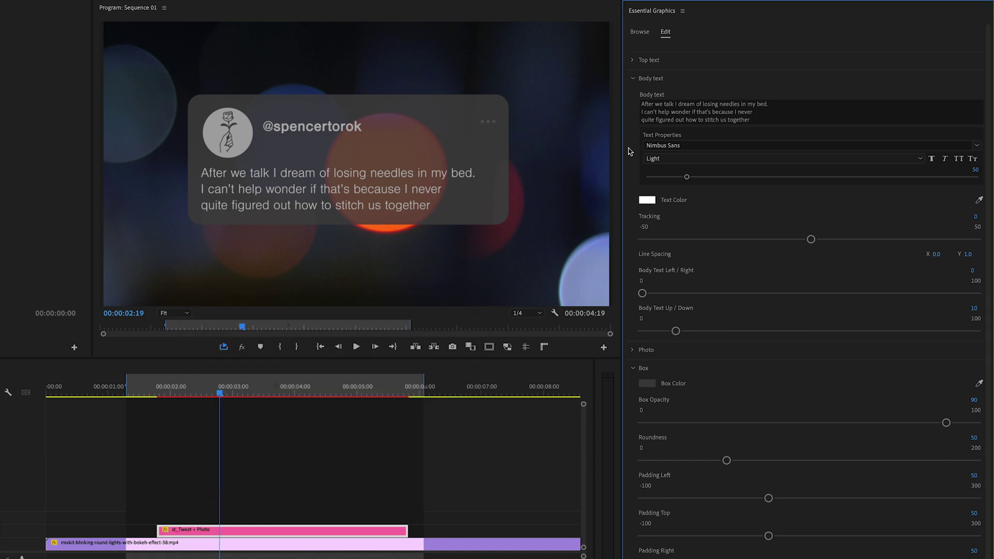
Change the tweet's box color to a darker, near-black gray
{"action": "left_click", "coordinate": [633, 61]}
{"action": "left_click", "coordinate": [633, 60]}
{"action": "left_click", "coordinate": [633, 79]}
{"action": "left_click", "coordinate": [647, 130]}
{"action": "left_click", "coordinate": [442, 319]}
{"action": "left_click", "coordinate": [648, 130]}
{"action": "left_click", "coordinate": [209, 343]}
{"action": "left_click", "coordinate": [442, 318]}
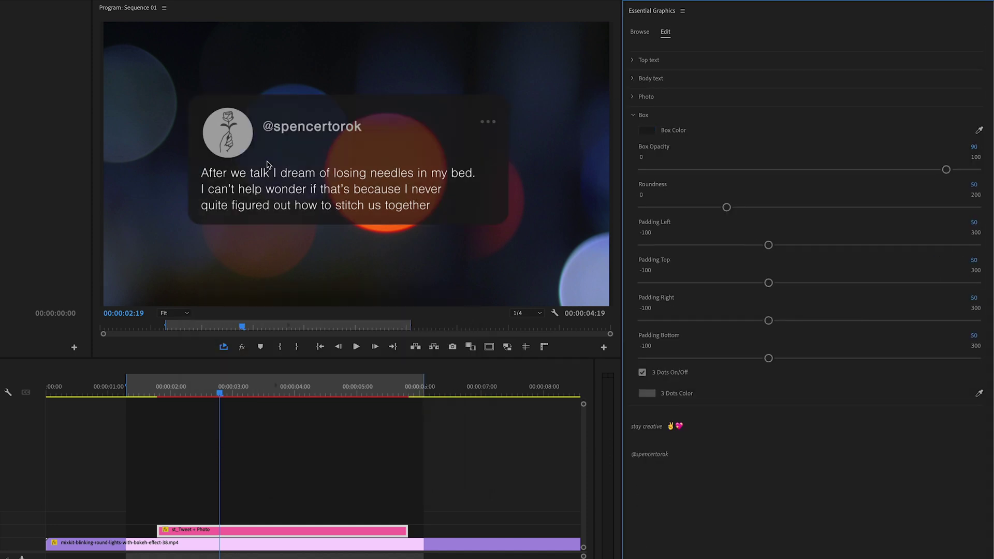
Raise the tweet's box opacity to 95 and render the sequence's video preview
{"action": "mouse_move", "coordinate": [946, 170]}
{"action": "left_mouse_down"}
{"action": "mouse_move", "coordinate": [975, 170]}
{"action": "mouse_move", "coordinate": [964, 169]}
{"action": "left_mouse_up"}
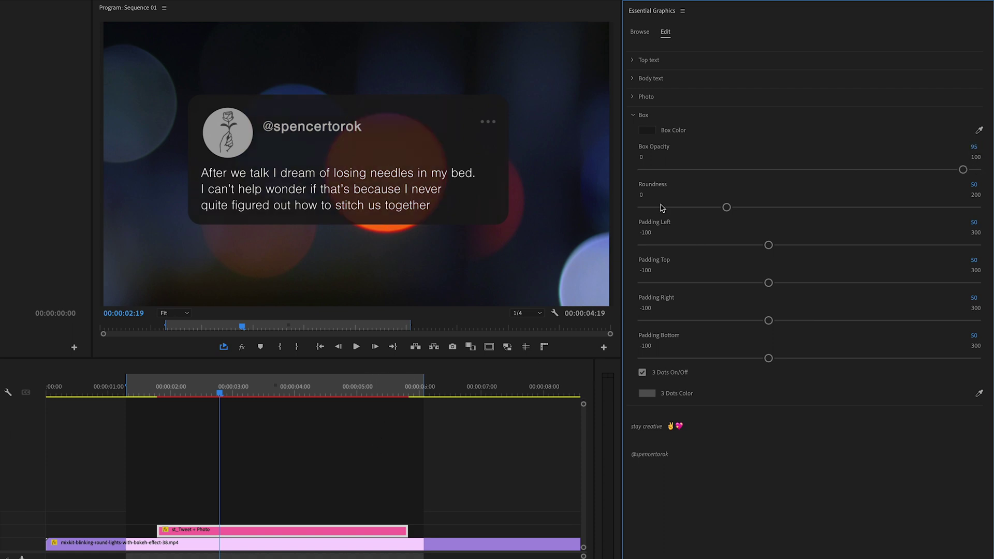
{"action": "key", "text": "Return"}
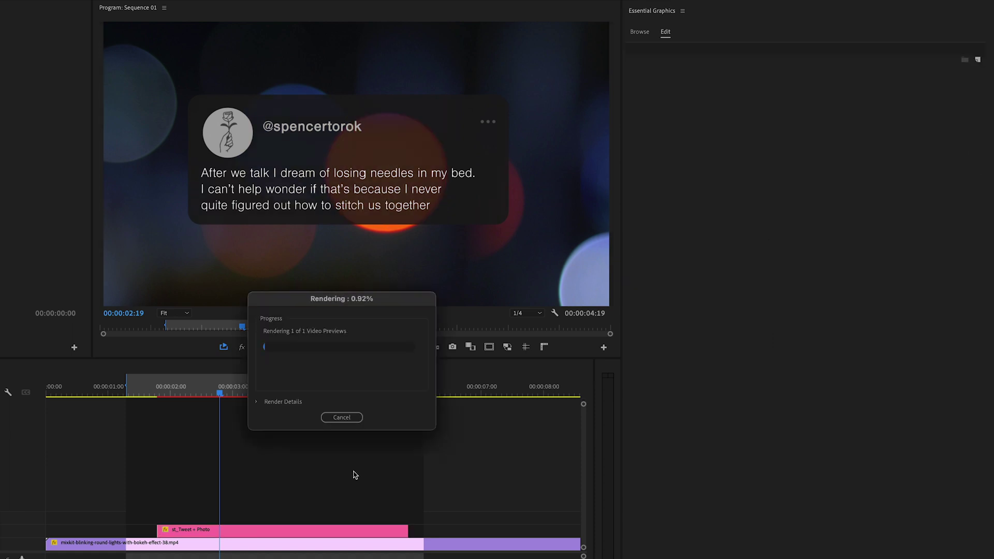